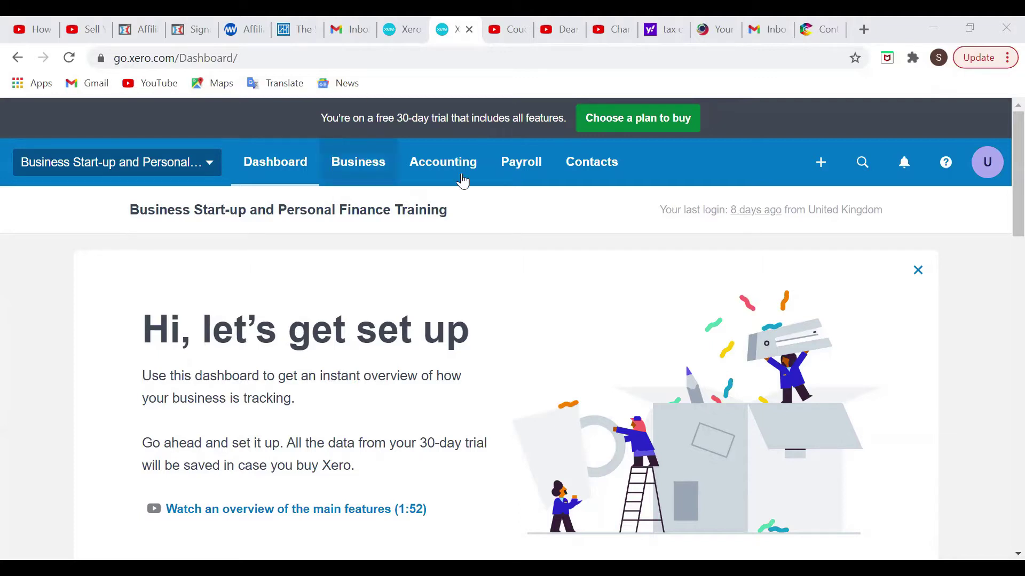
Step: Open the Journal Report (1–30 Nov 2020) from the Accounting Reports summary page
click(435, 165)
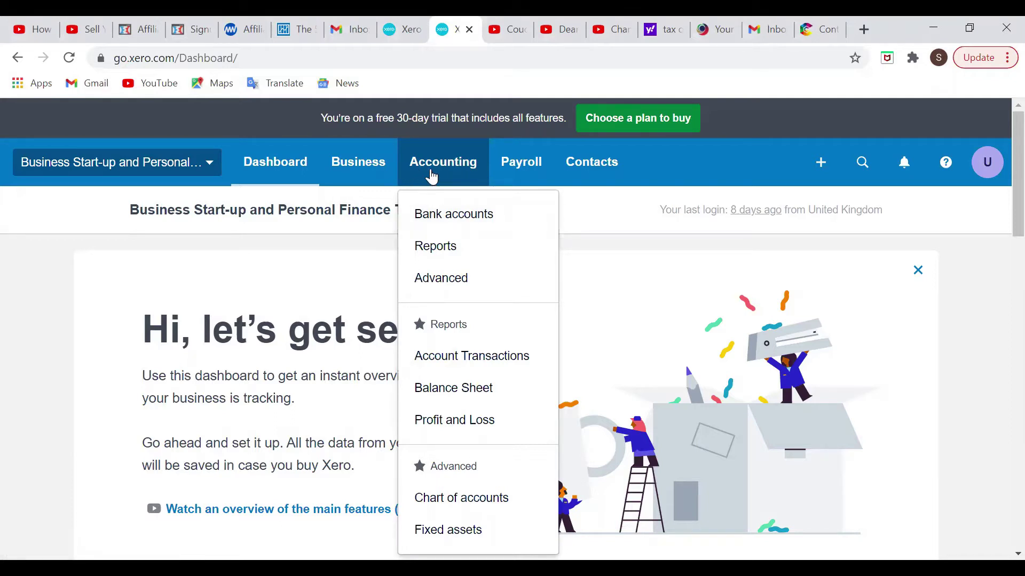
click(431, 245)
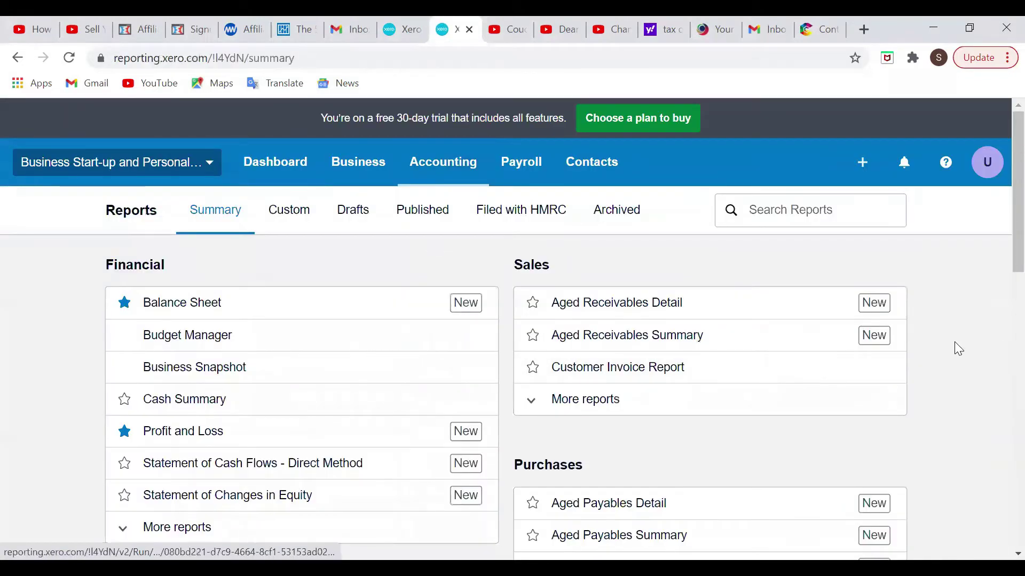
drag(1002, 259, 1002, 476)
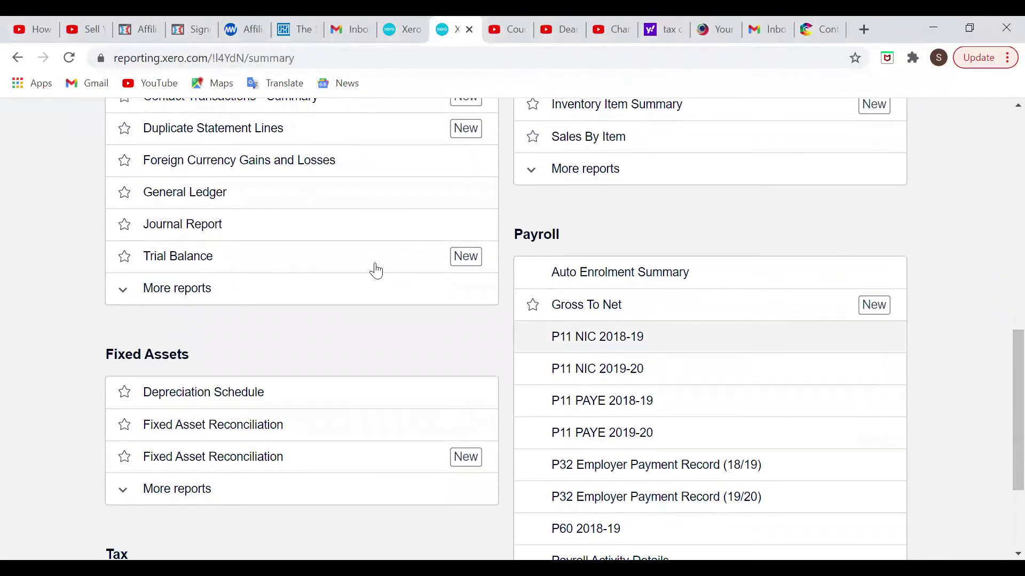
click(182, 230)
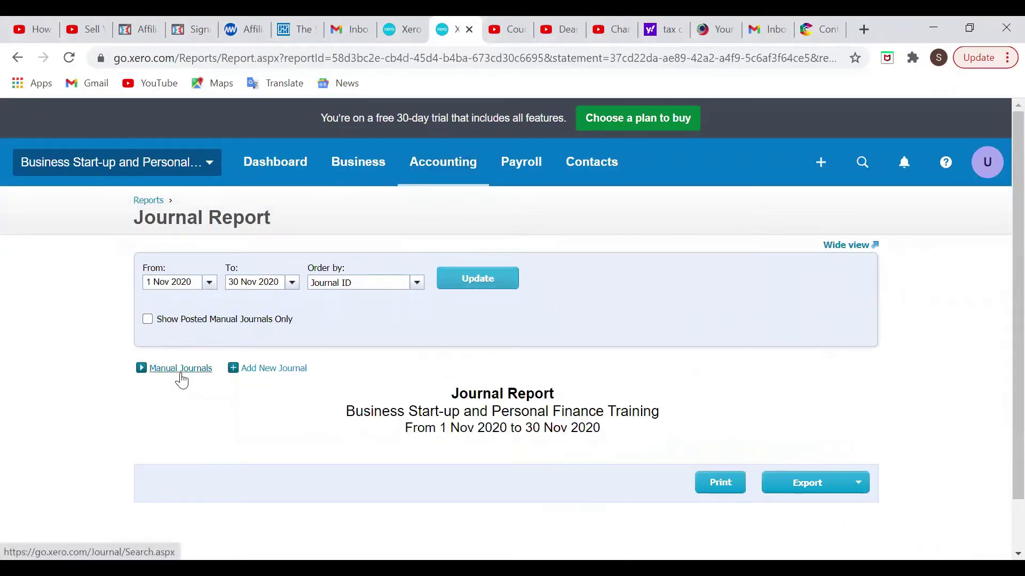
Step: Start a new manual journal with the narration 'Petty Cash Withdrawal'
click(180, 375)
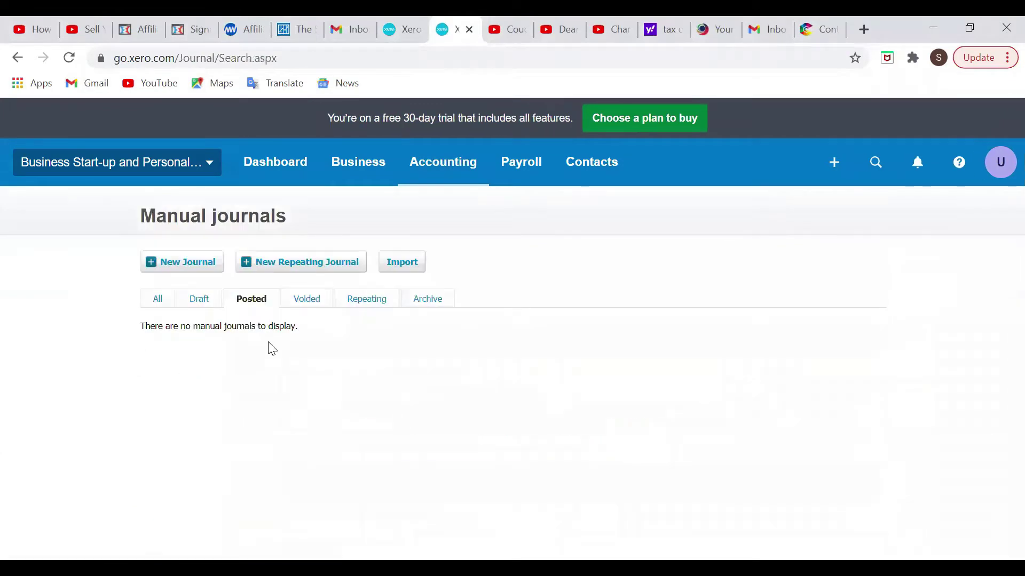
click(175, 271)
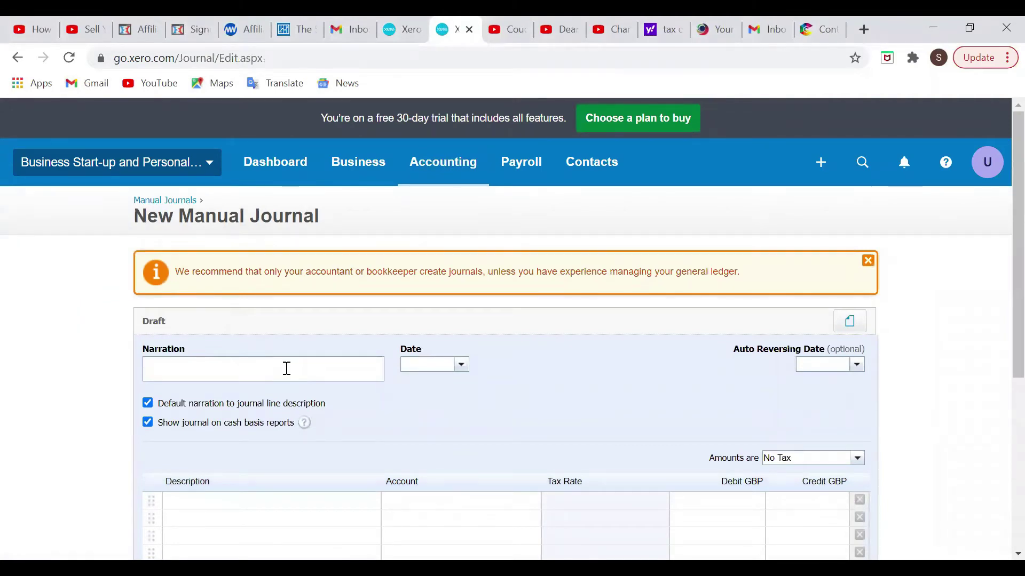
text(Petty Cash Withdrawl)
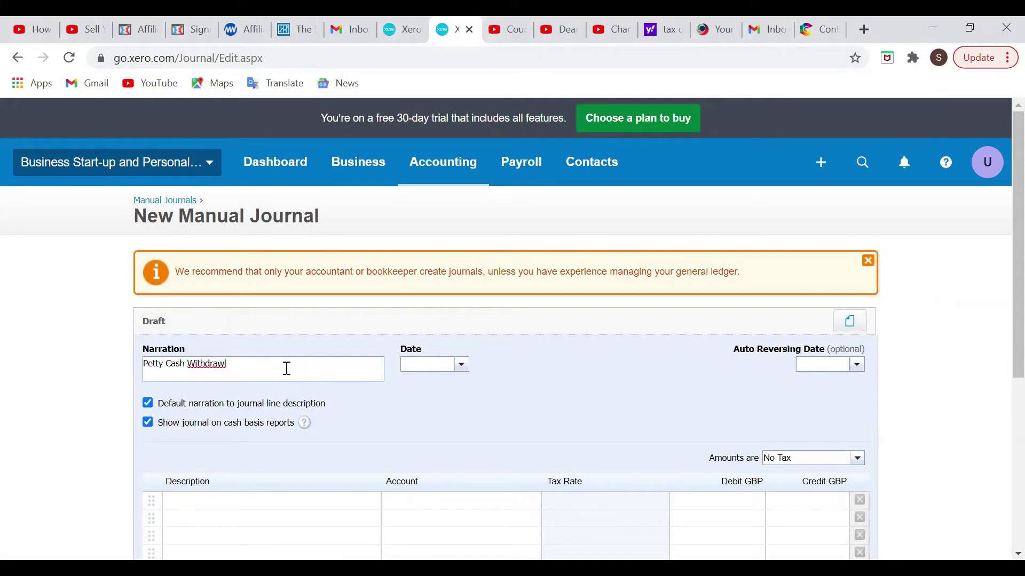
key(BackSpace)
text(al)
Step: Date the journal 16 Nov 2020 and copy the narration into the first line's description
click(461, 366)
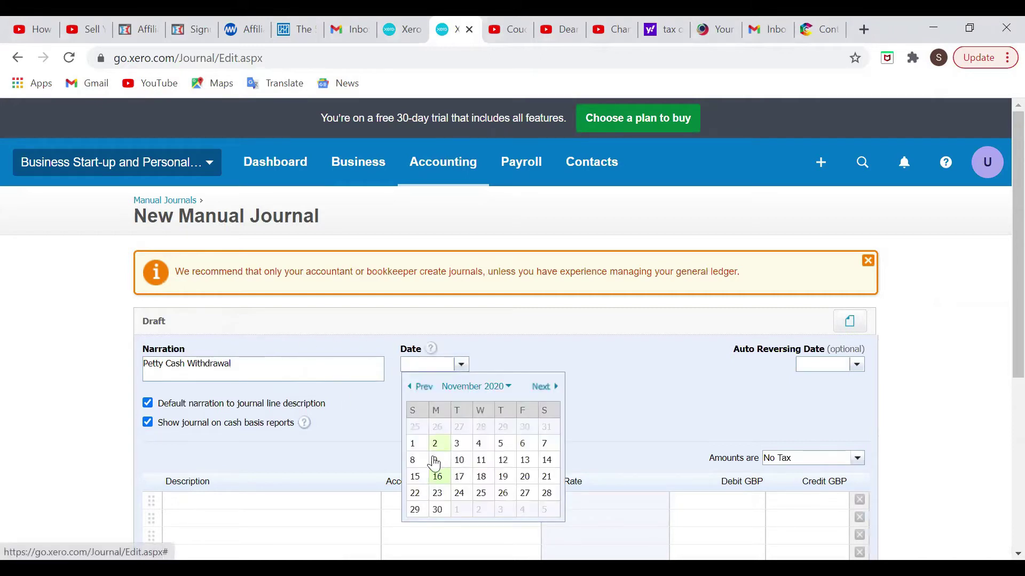
click(435, 481)
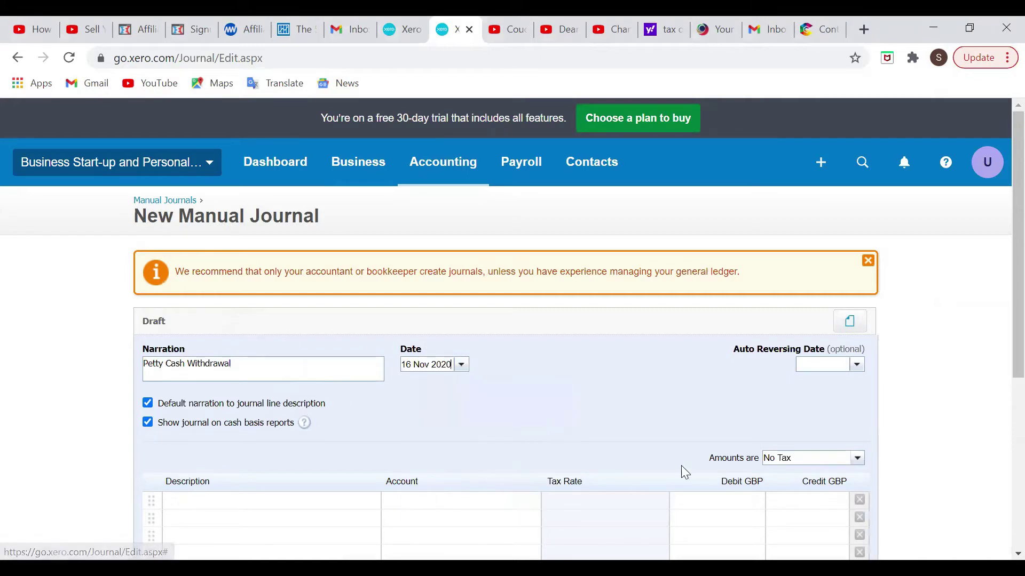
click(259, 508)
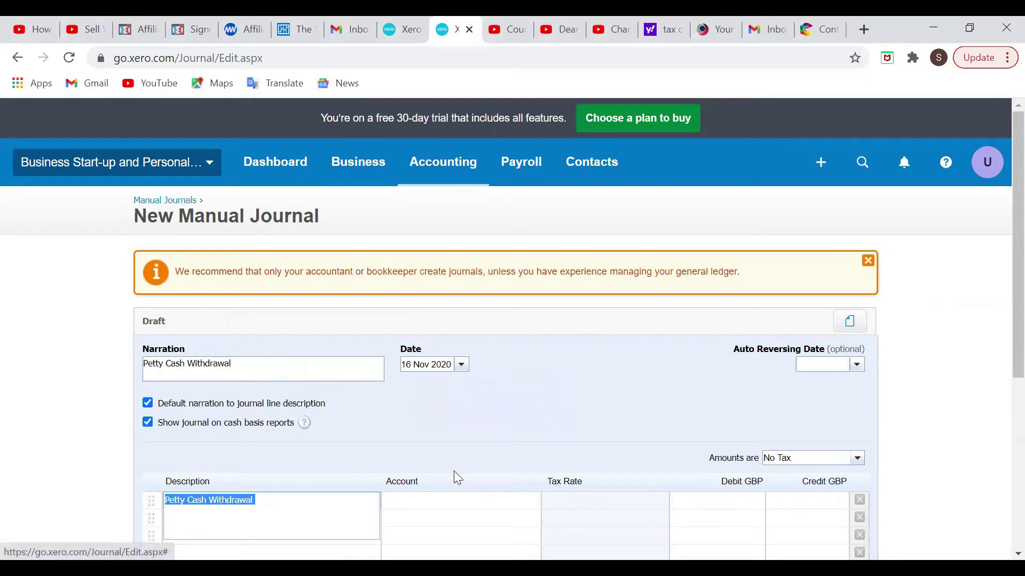
Step: Set the first journal line's account to 600 - Petty Cash
click(469, 508)
click(465, 502)
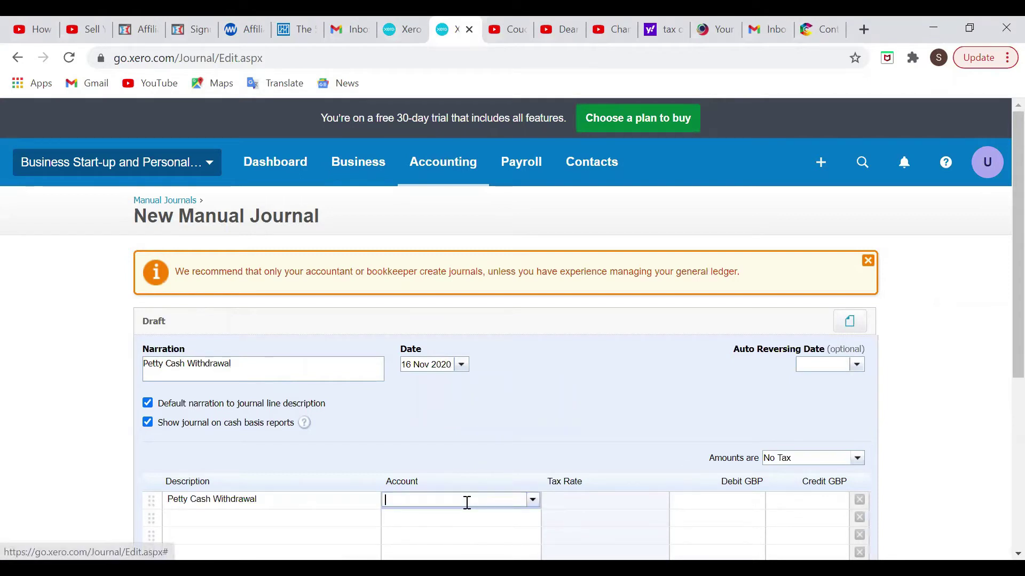
click(534, 500)
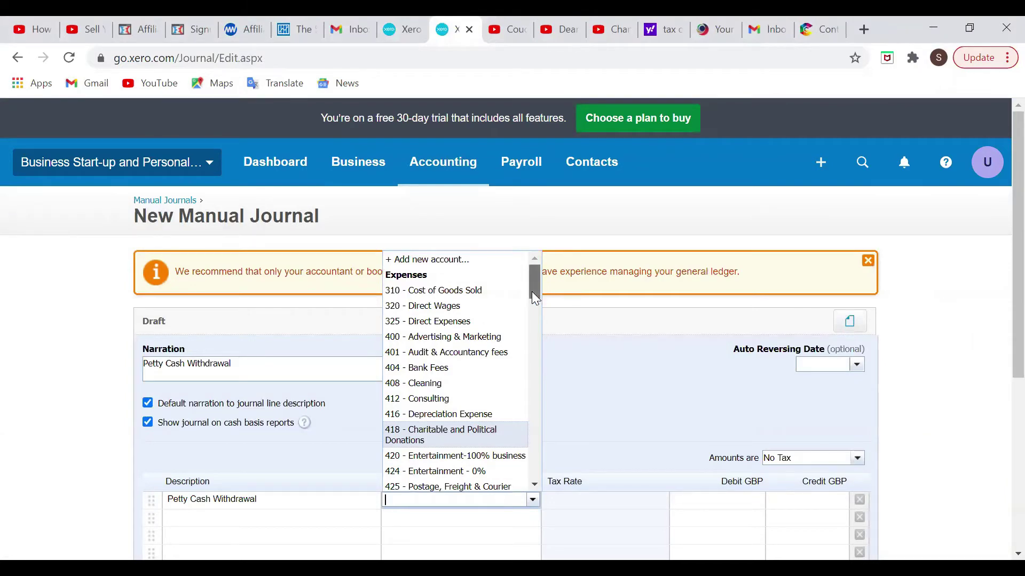
drag(532, 293, 518, 378)
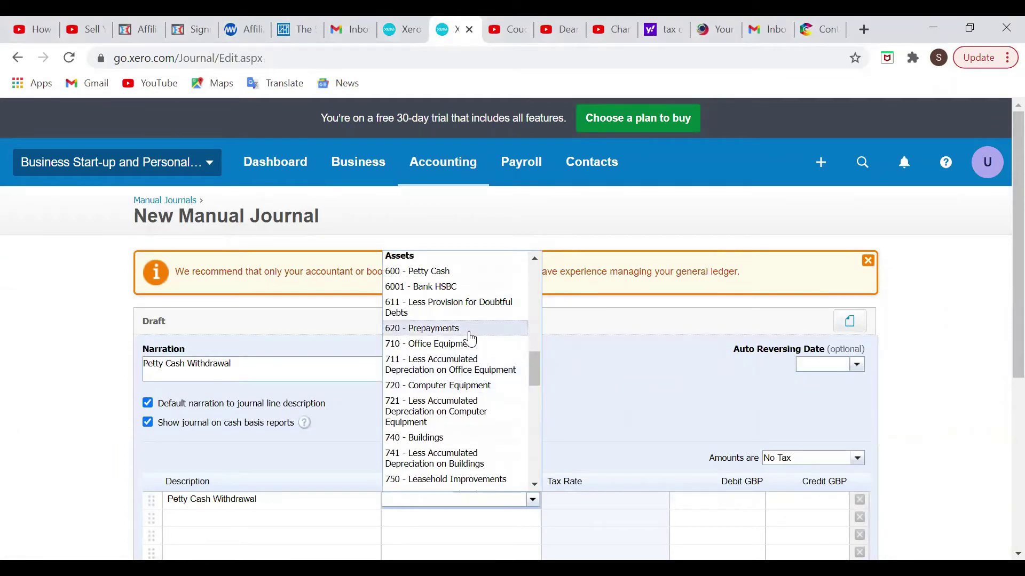
click(483, 271)
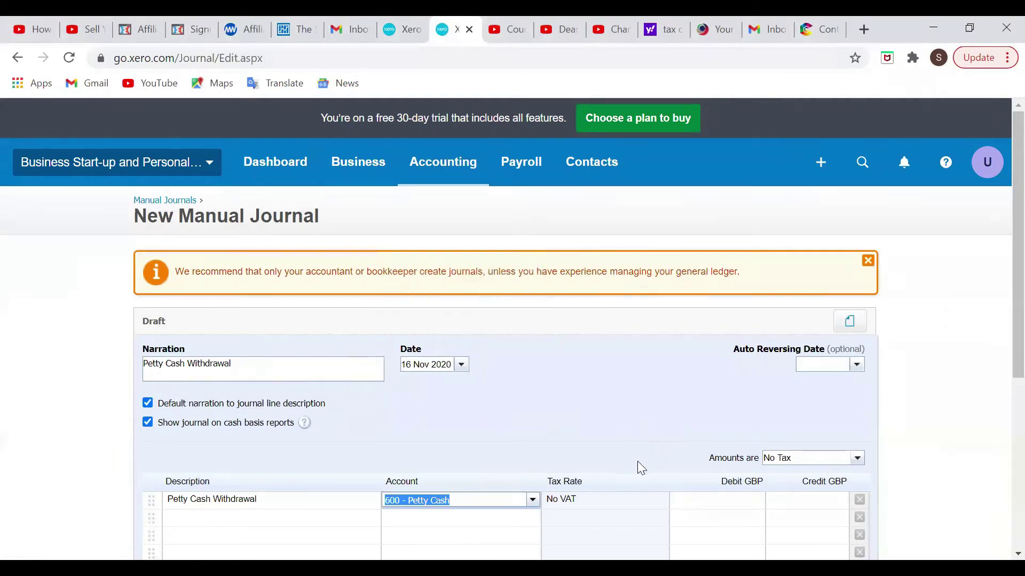
Step: Set the second line's account to 6001 - Bank HSBC with the 'Petty Cash Withdrawal' description
click(468, 524)
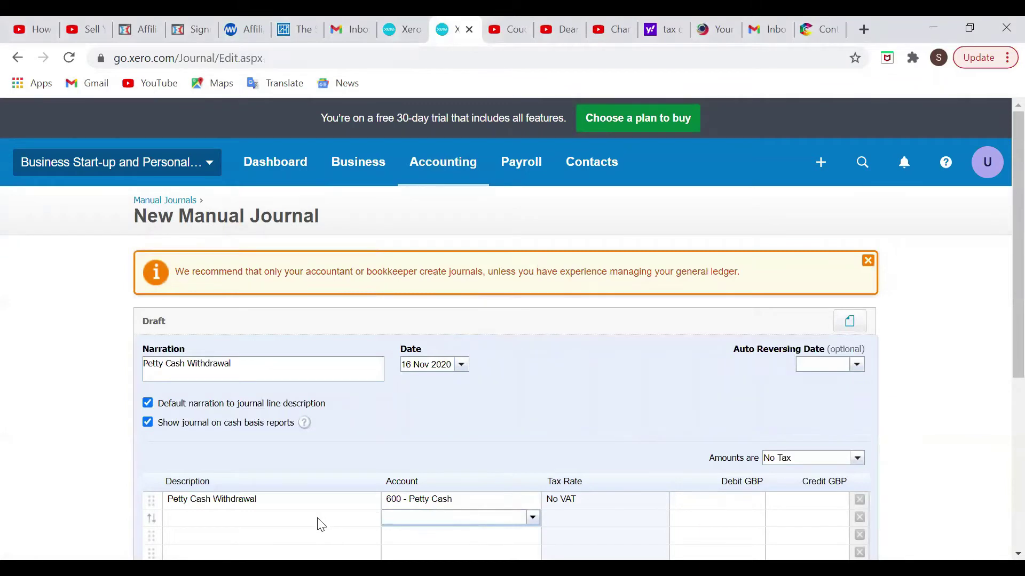
click(532, 517)
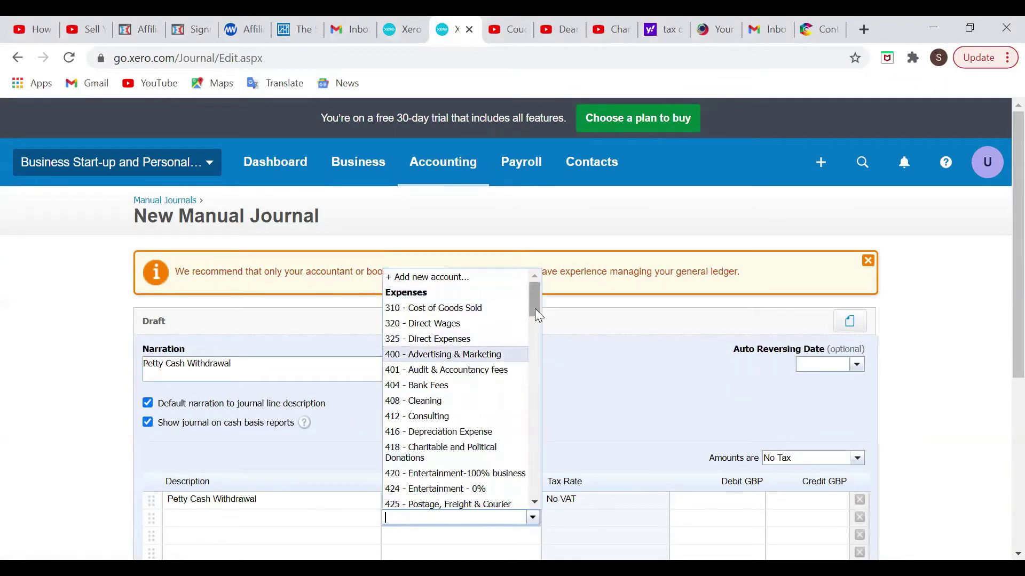
mouse_move(536, 315)
mouse_down()
mouse_move(521, 505)
mouse_move(518, 306)
mouse_up()
scroll(512, 341, down, 8)
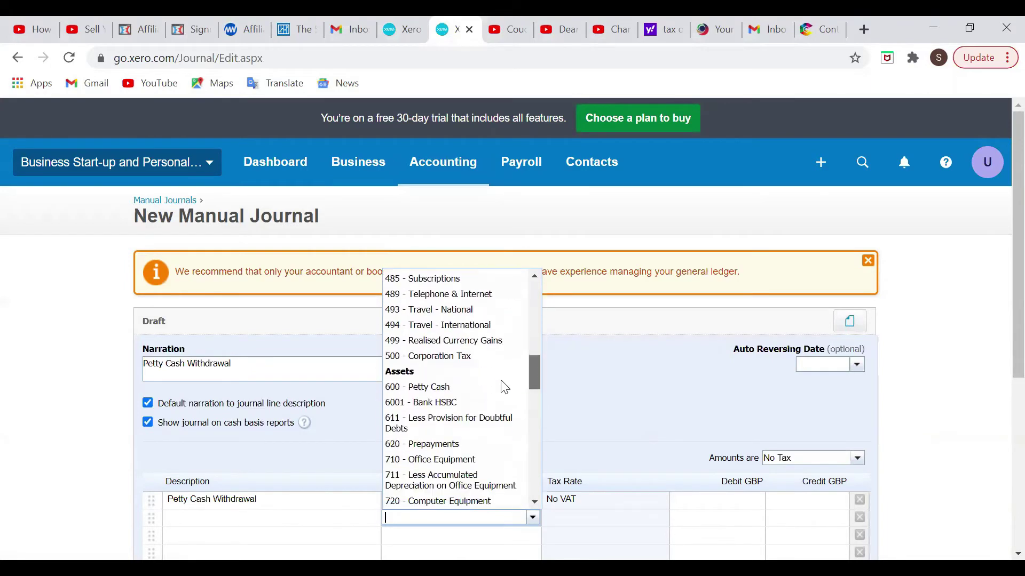
click(464, 396)
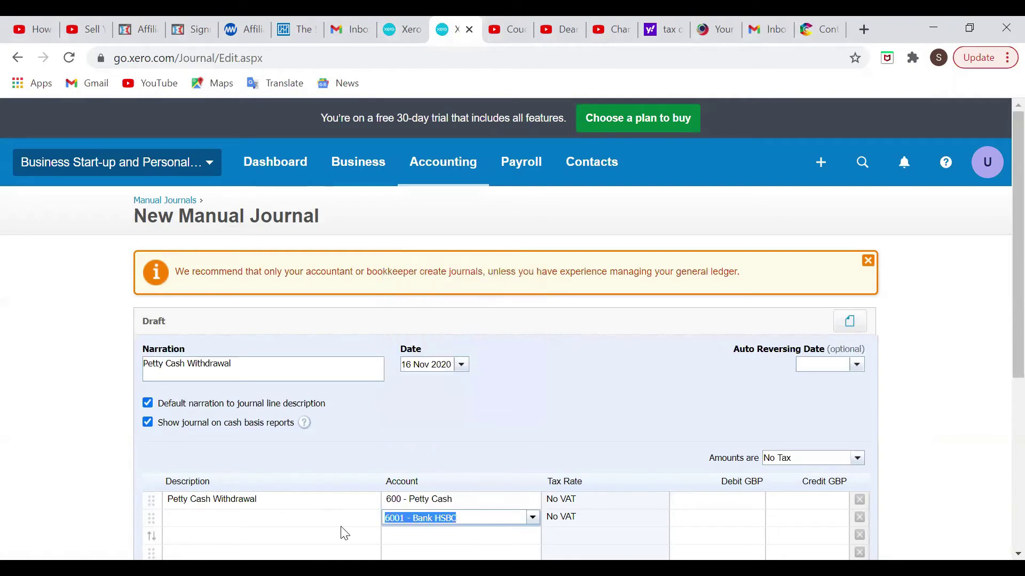
click(356, 518)
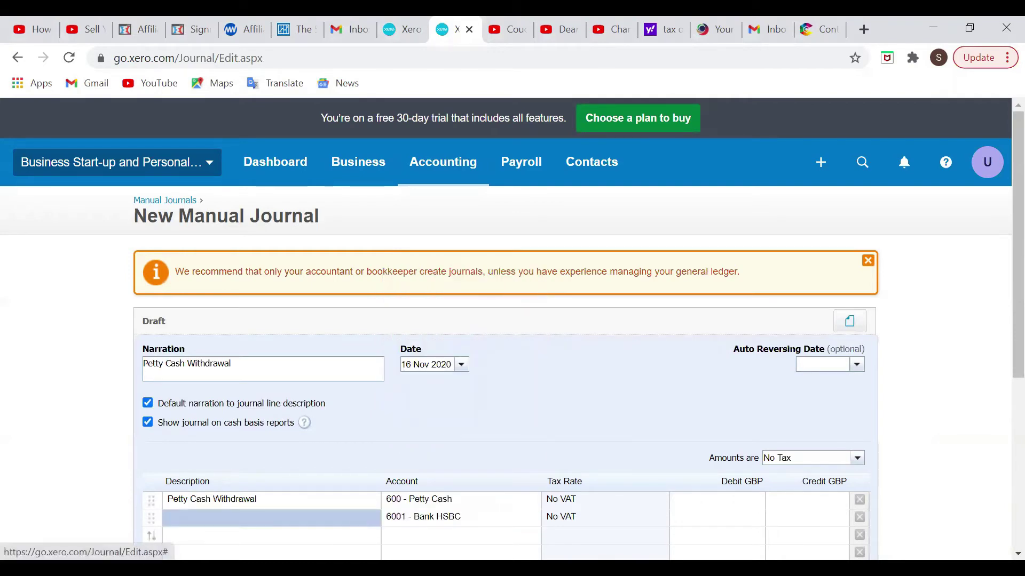
click(336, 519)
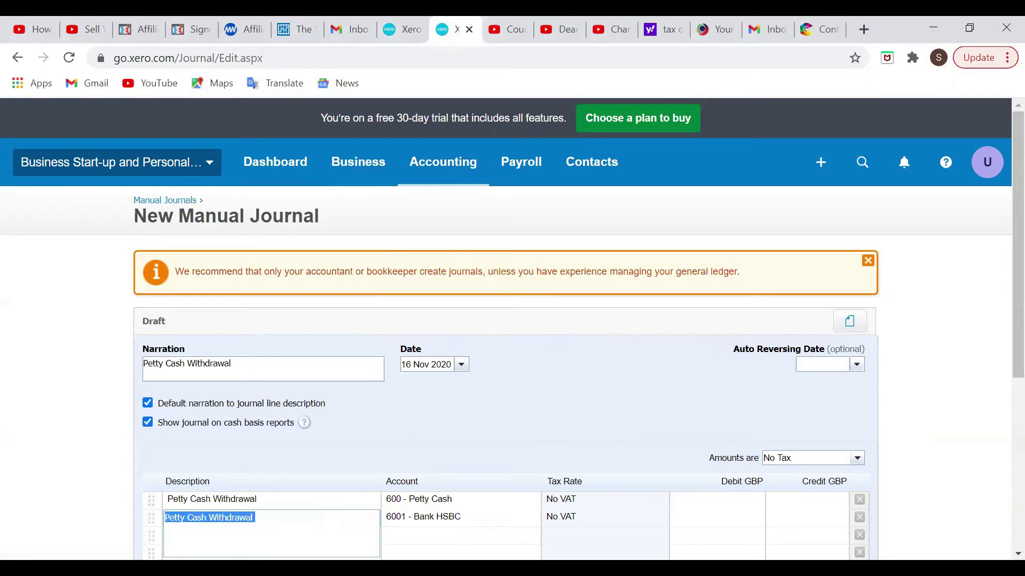
click(336, 519)
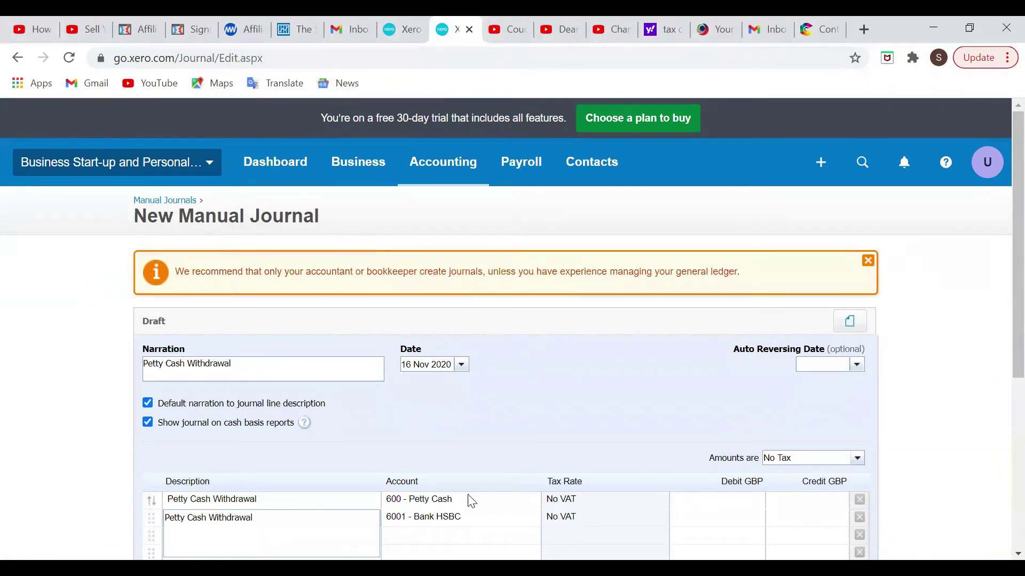
click(716, 490)
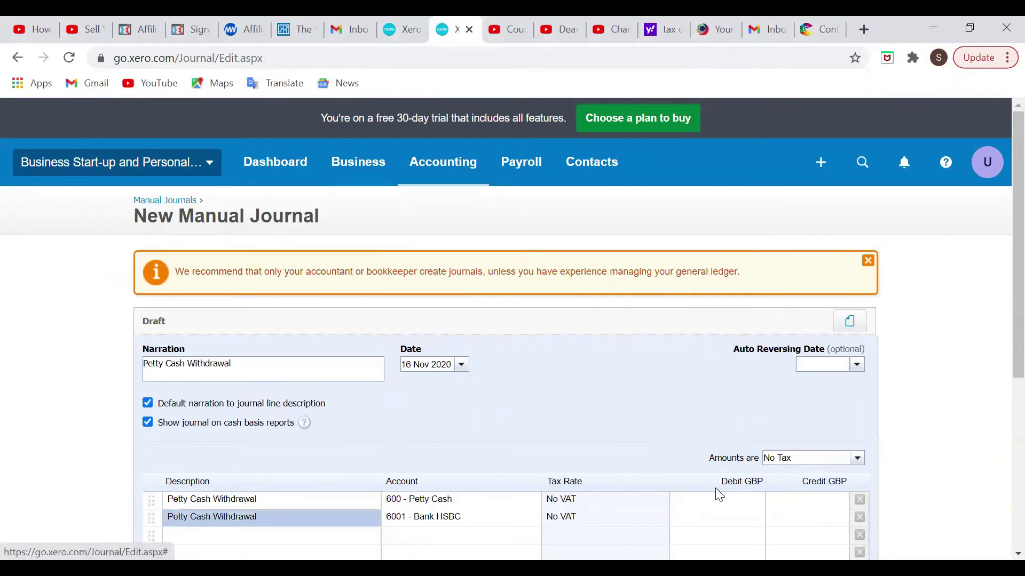
click(716, 505)
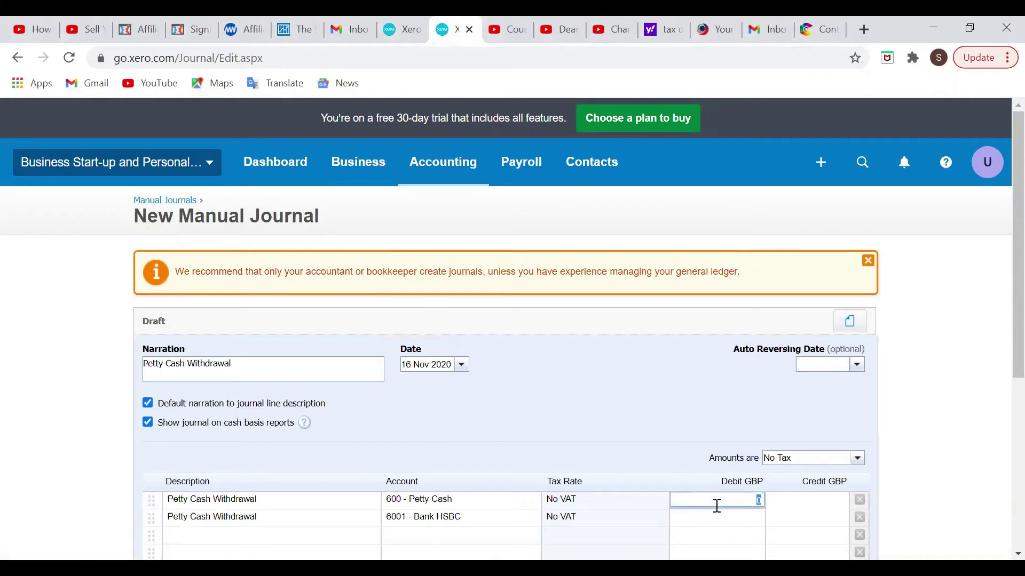
Step: Debit Petty Cash 500.00, credit Bank HSBC 500.00, and post the balanced journal
text(5000)
key(BackSpace)
click(801, 516)
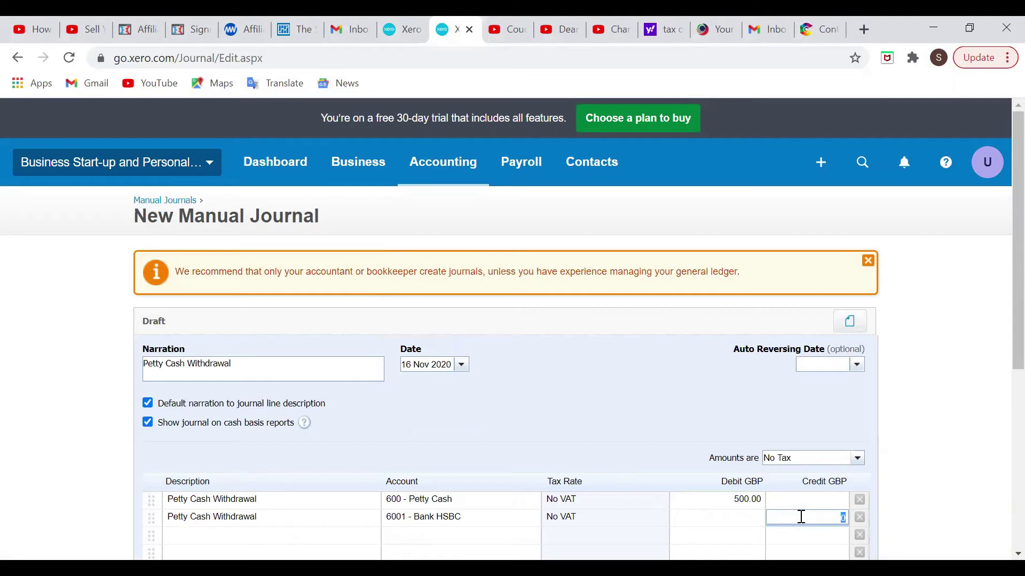
text(500)
key(Tab)
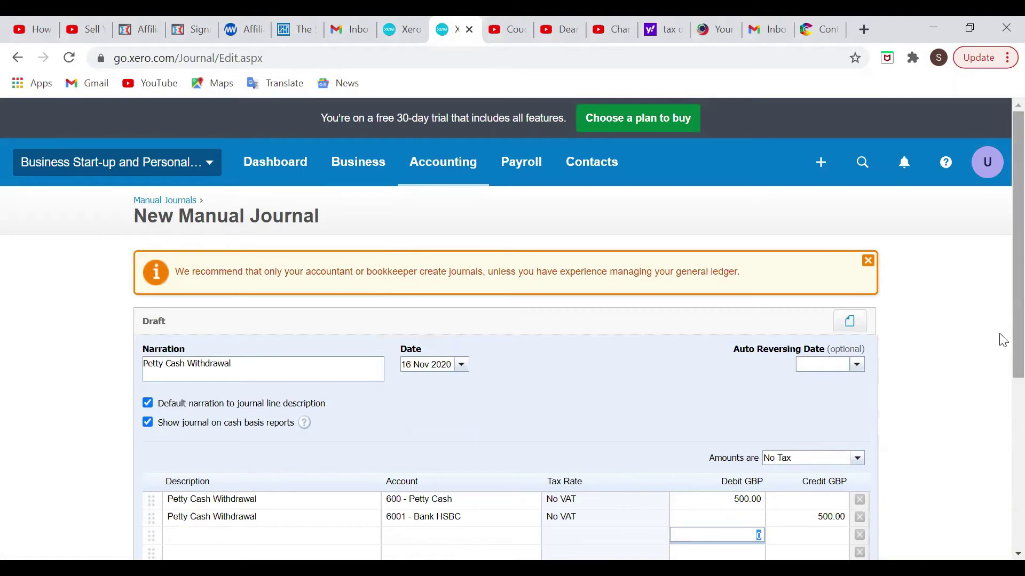
drag(1001, 337, 1000, 510)
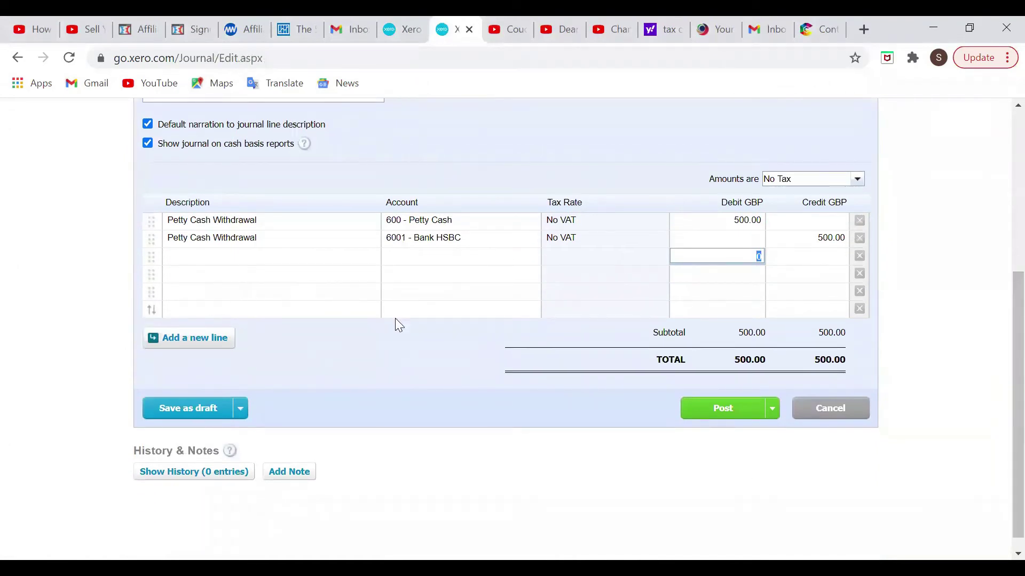
click(716, 420)
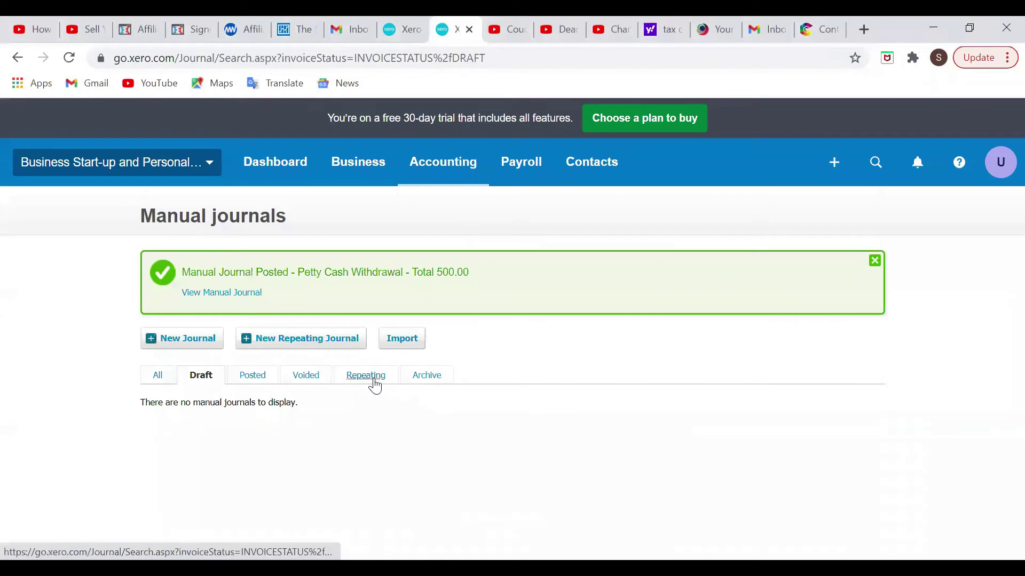
Step: Review the posted Manual Journal #1, then open the Balance Sheet report
click(225, 296)
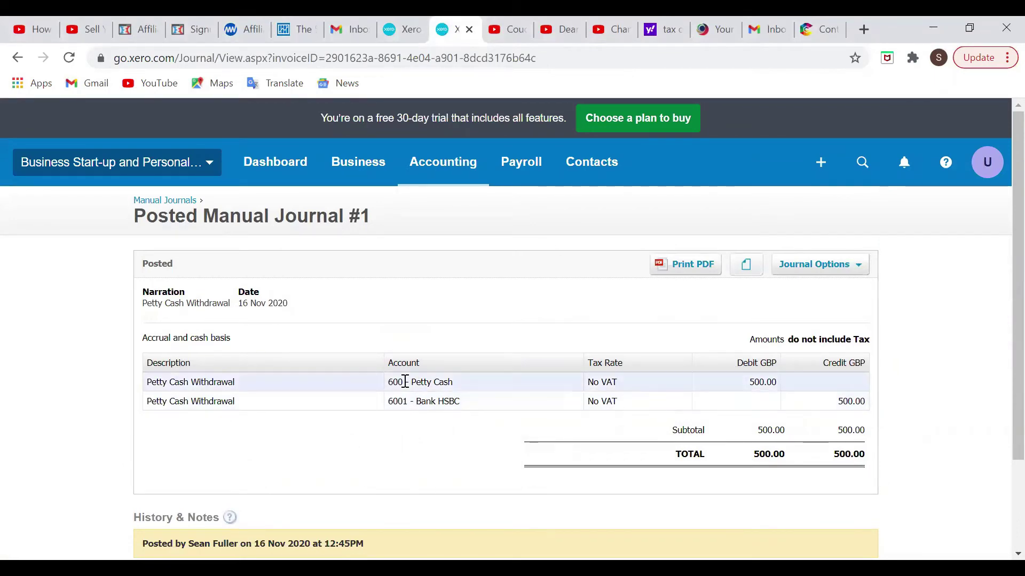
click(448, 169)
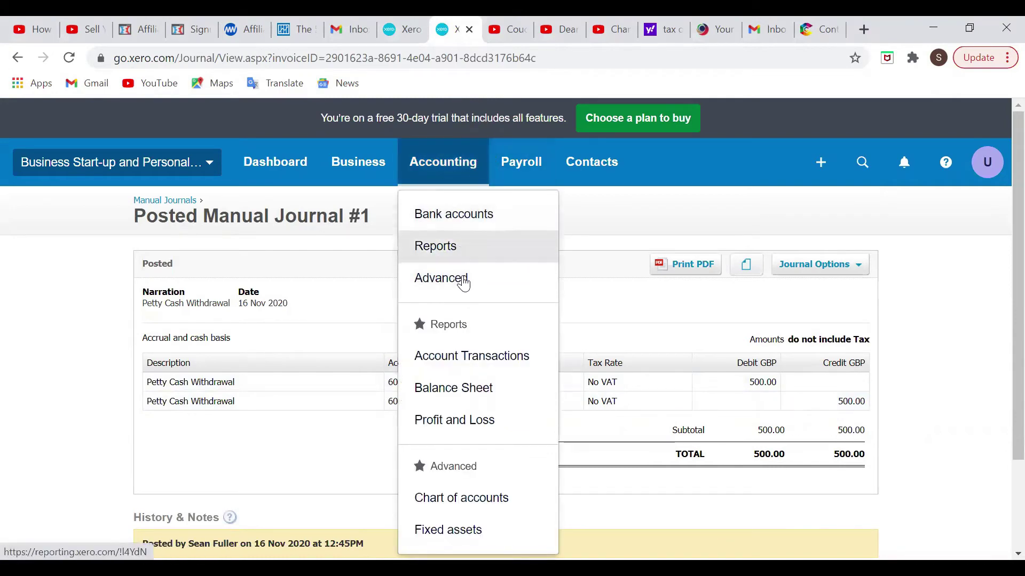
click(462, 390)
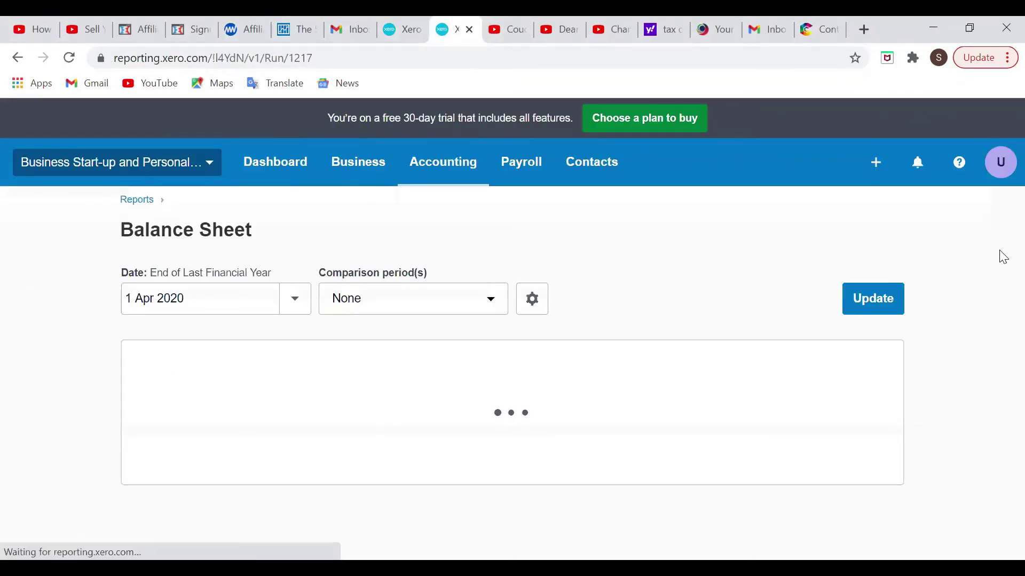
Step: Run the Balance Sheet as at Today, 16 Nov 2020, showing Petty Cash 500.00
scroll(1003, 391, down, 2)
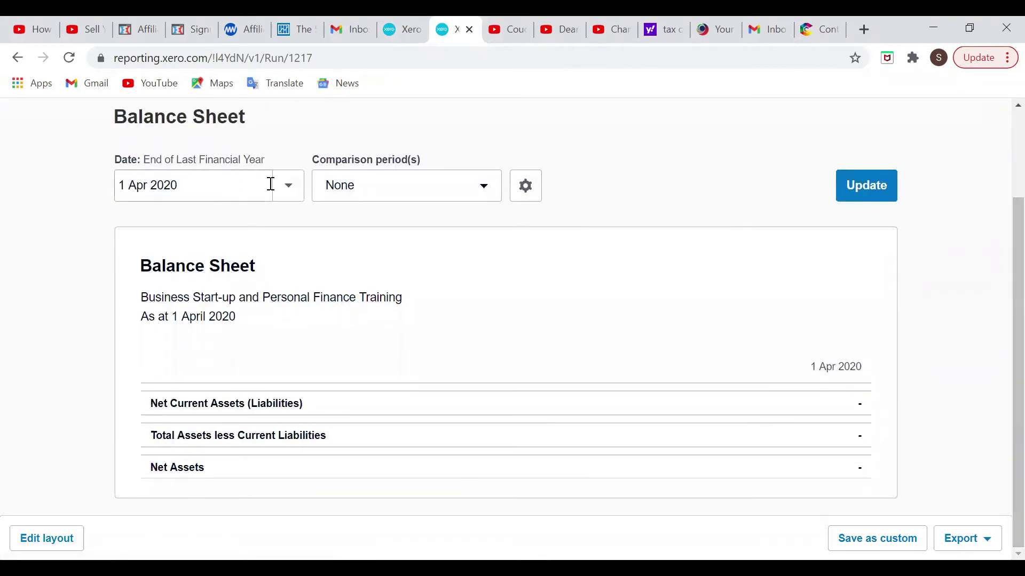
click(291, 198)
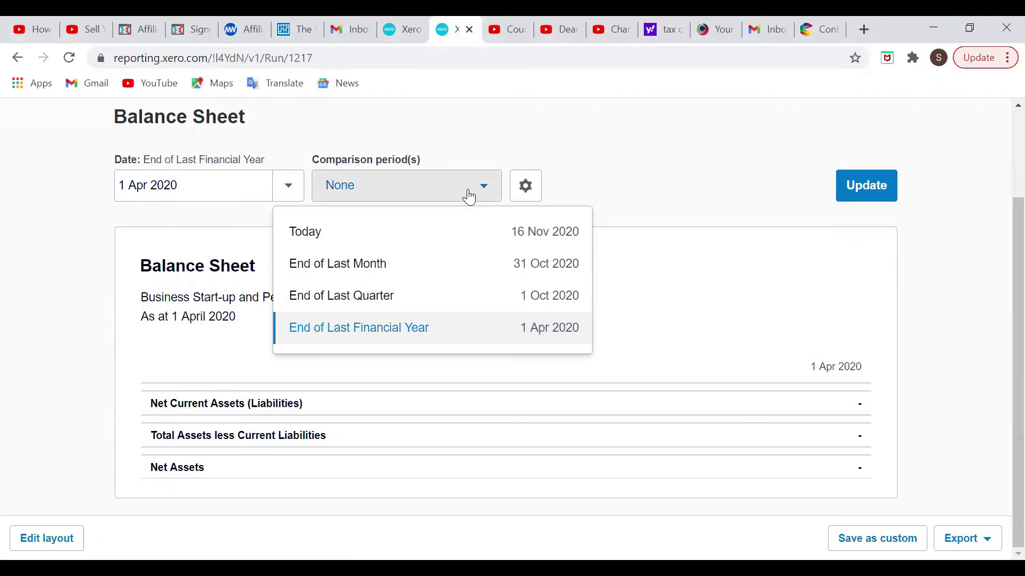
click(296, 192)
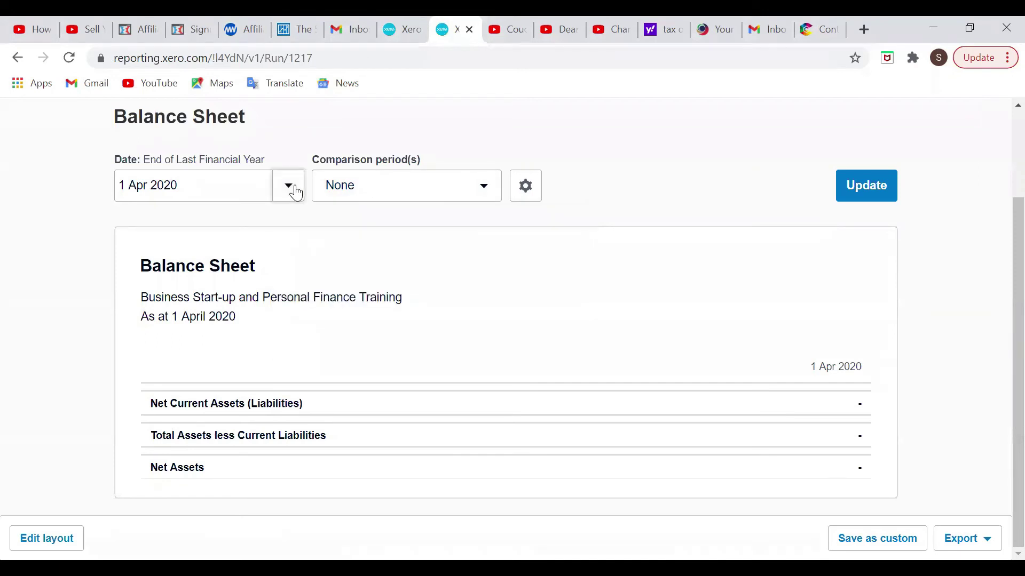
click(296, 192)
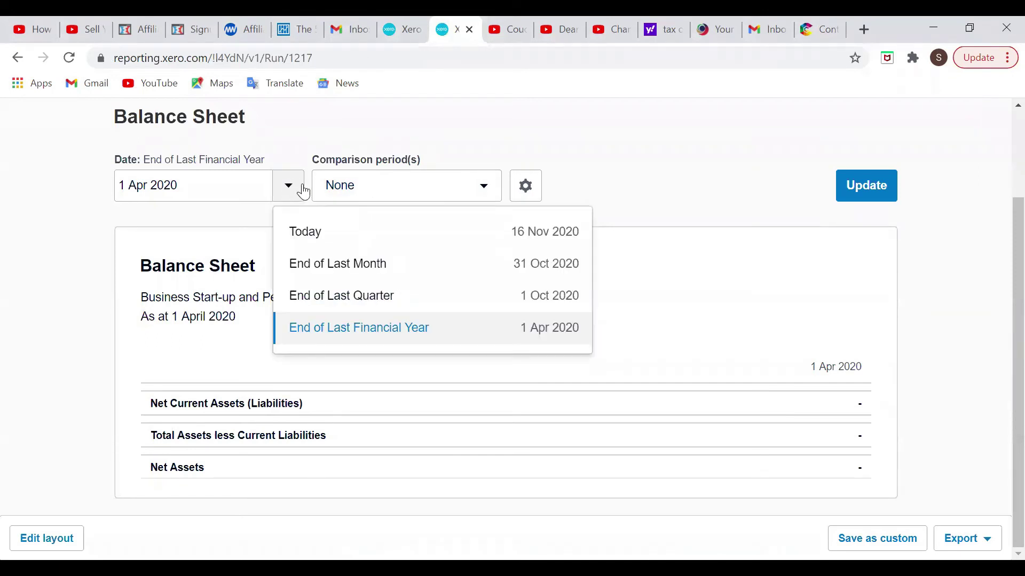
click(360, 223)
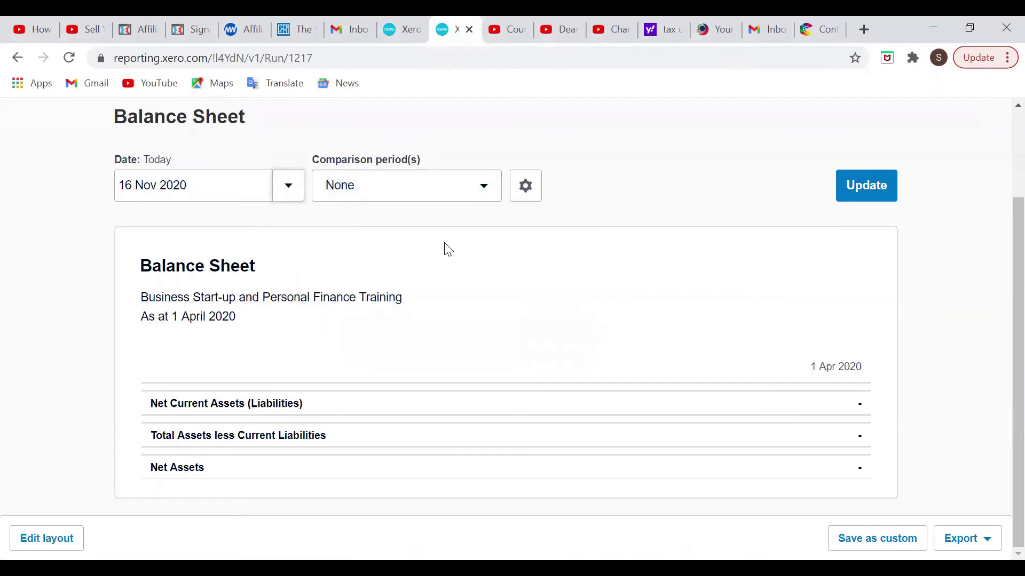
click(878, 196)
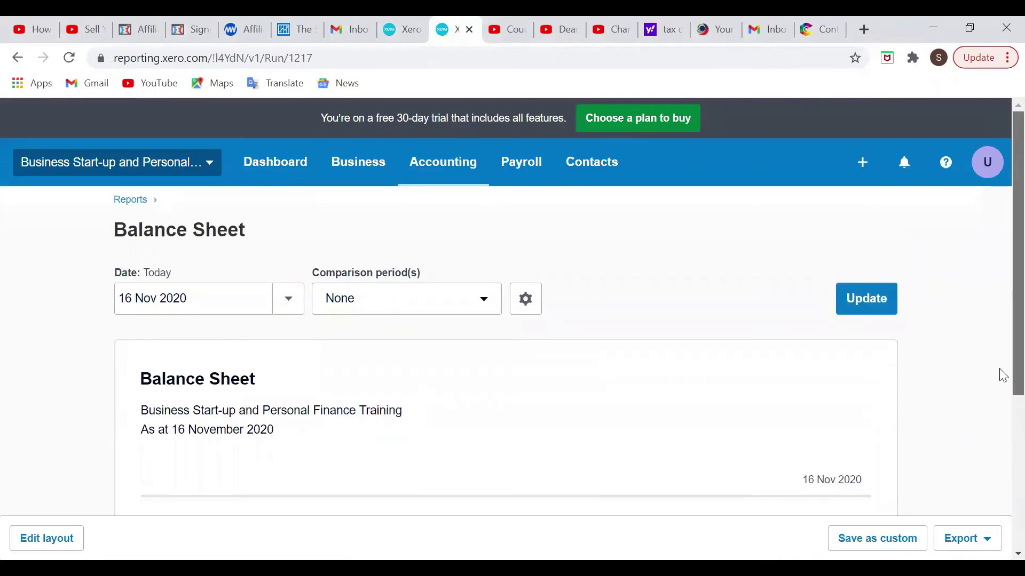
scroll(1004, 410, down, 2)
scroll(1001, 458, down, 3)
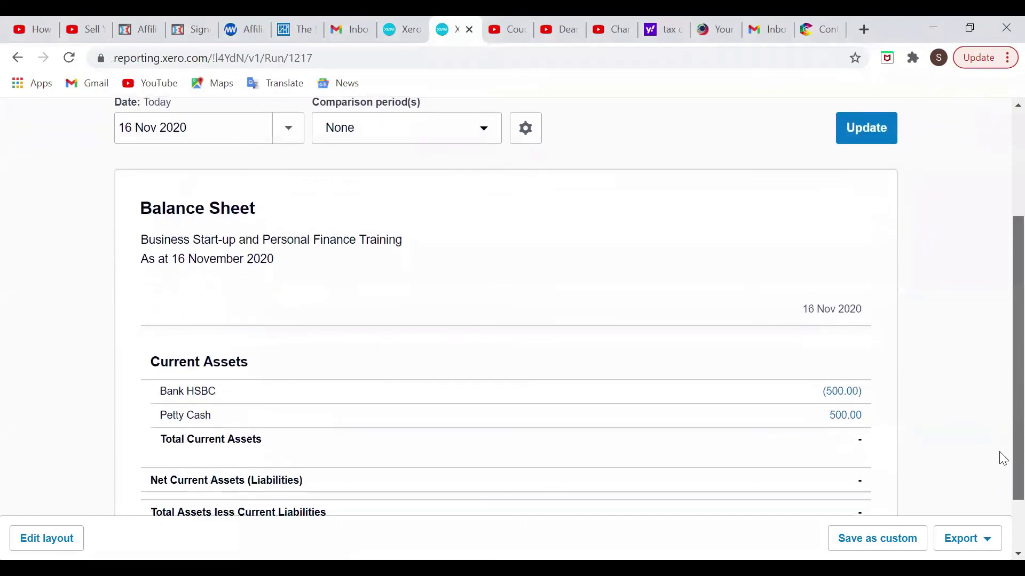